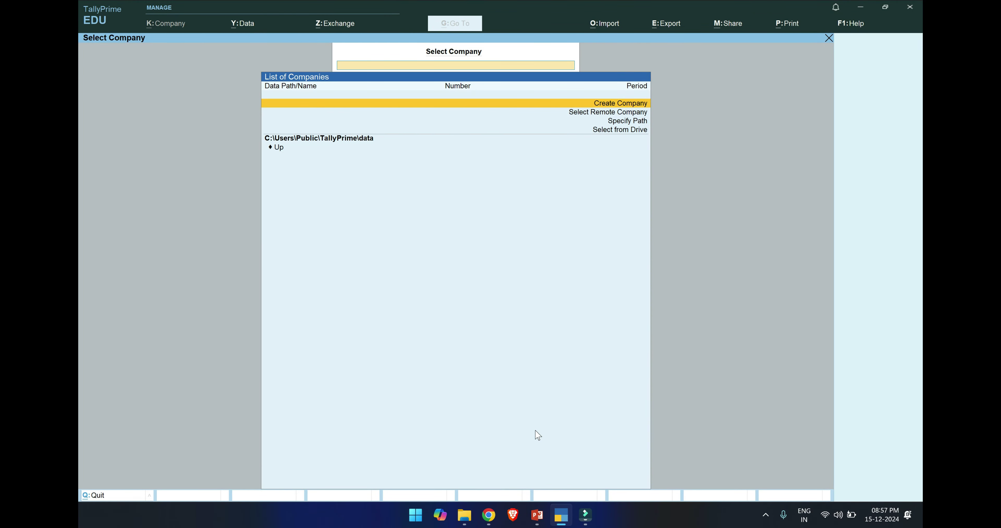
Start a new company from Create Company in the List of Companies.
key("Return")
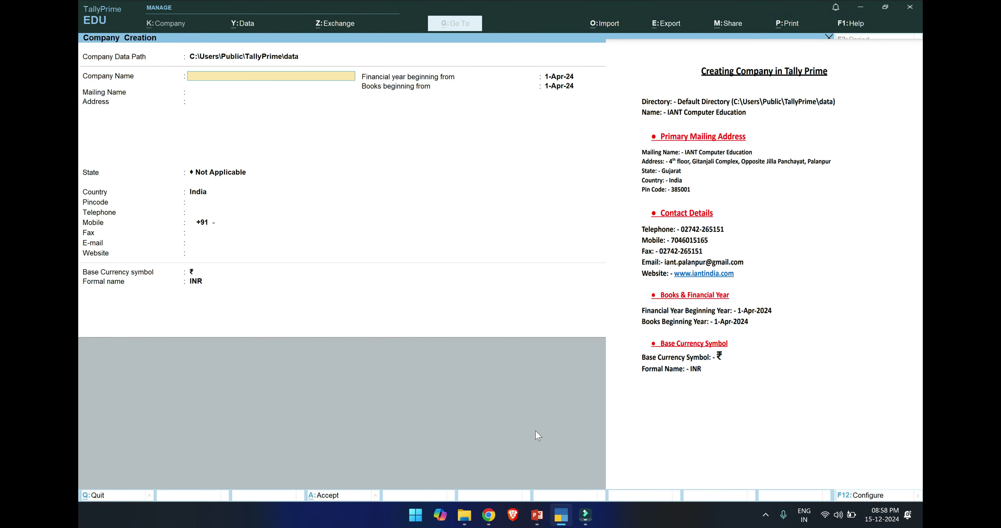
Enter IANT COMPUTER EDUCATION as the company name and keep it as the mailing name.
type("IANT COMPUTER EDUCATION")
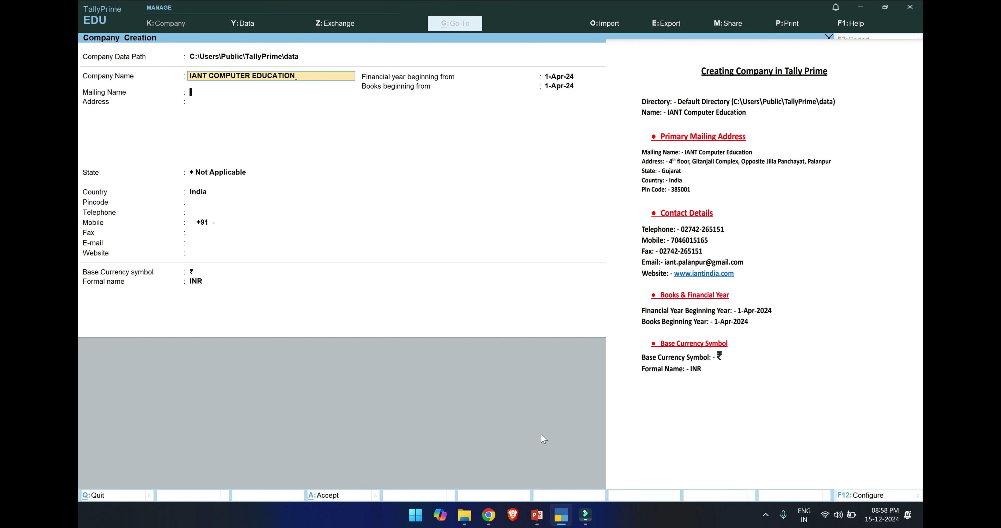
key("Return")
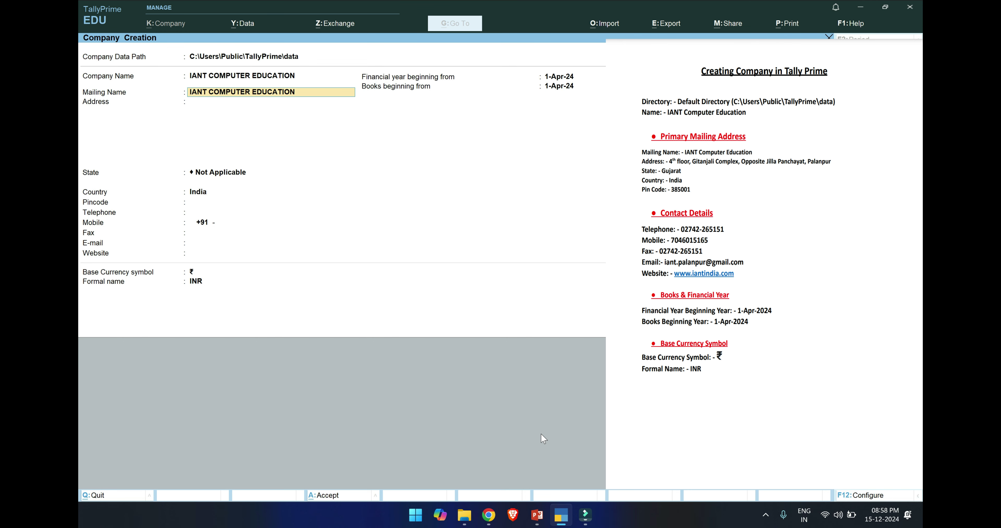
key("Return")
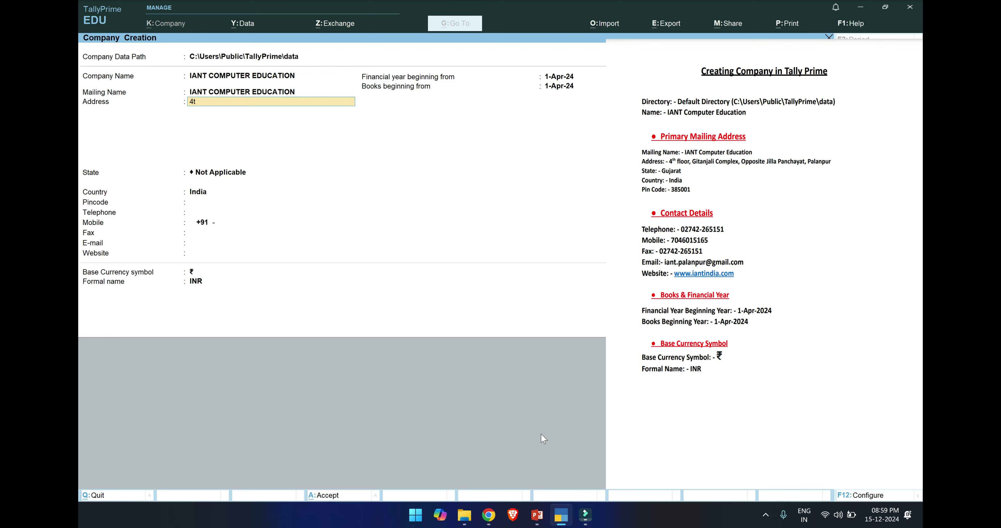
Enter the company's street address on two lines, fixing a typo in the first line.
type("4th floor,Gitaj")
key("BackSpace")
type("njali Complex,Opp Zilla P")
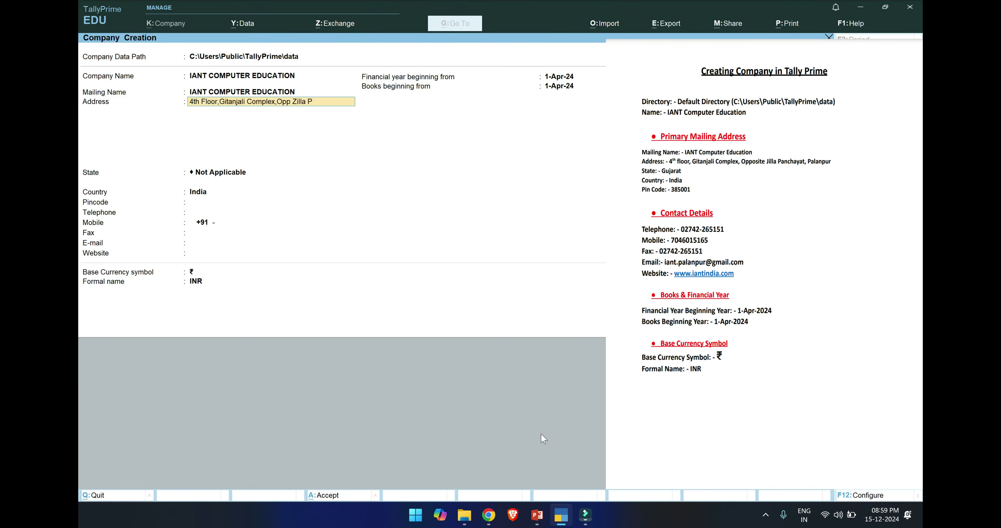
type("anchyat,")
key("Return")
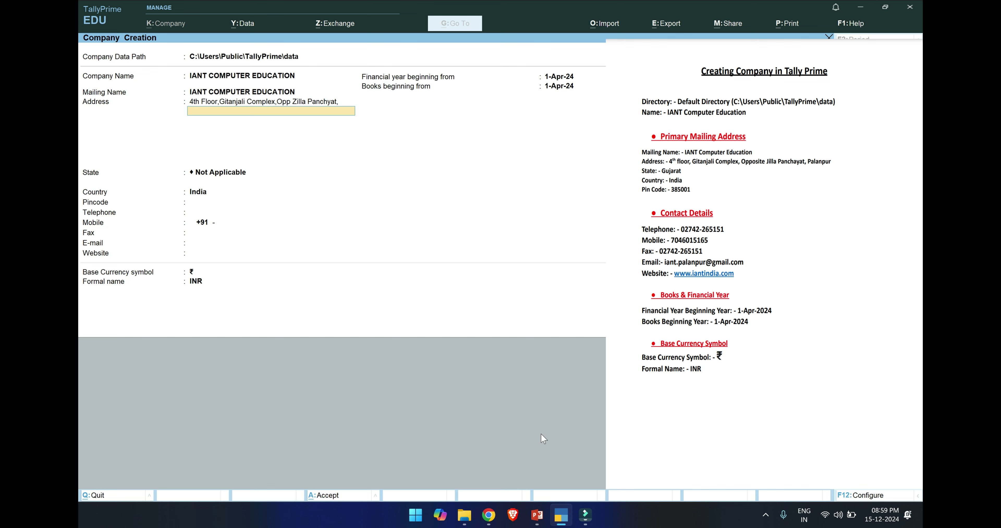
type("Palanpur")
key("Return")
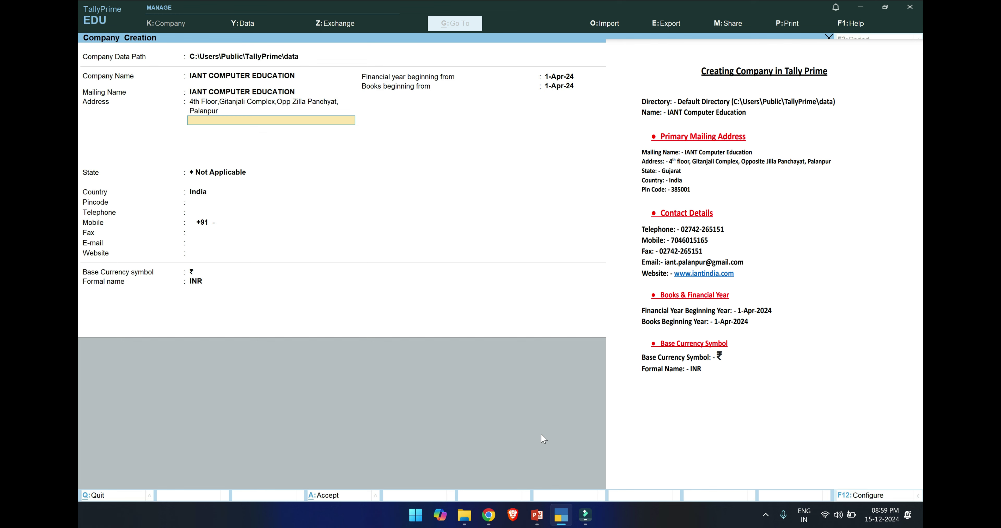
key("Return")
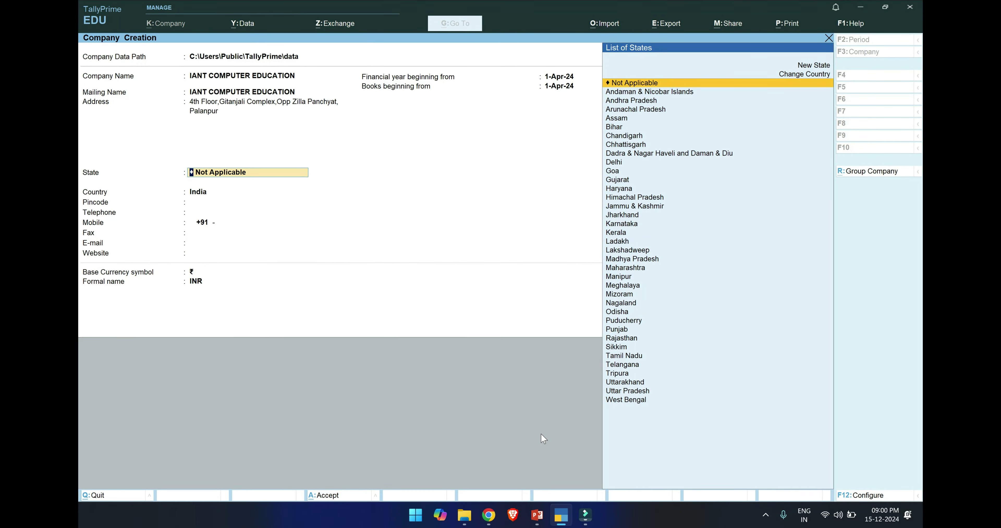
Choose Gujarat from the List of States as the company's state.
type("Guj")
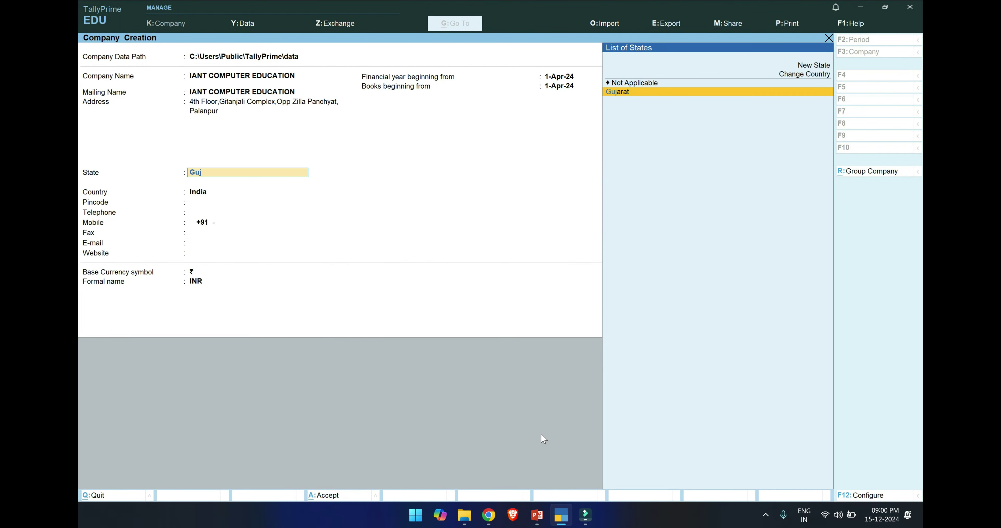
key("Return")
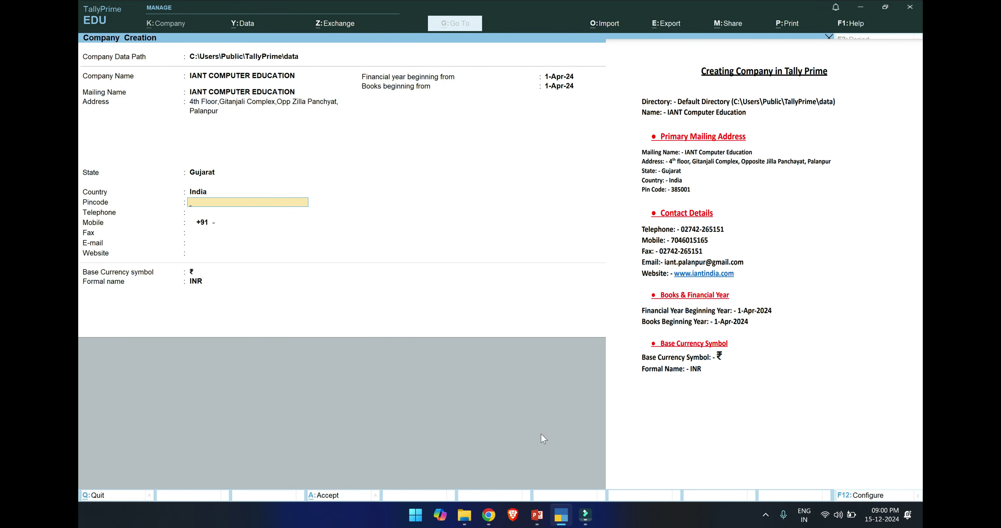
Fill in the pincode, a corrected telephone number, and the mobile and fax numbers.
type("385001")
key("Return")
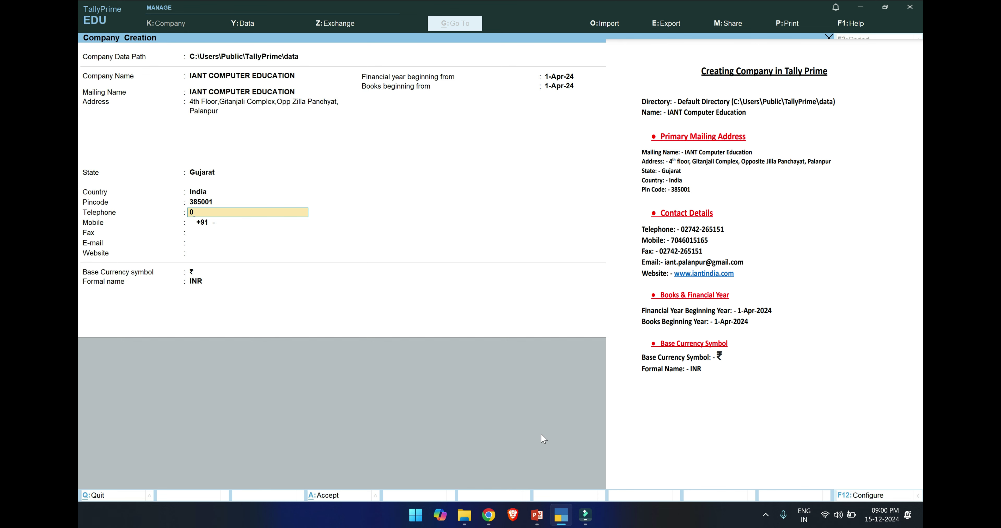
type("02742-")
type("2515")
key("BackSpace")
key("BackSpace")
key("BackSpace")
key("BackSpace")
type("6")
key("Return")
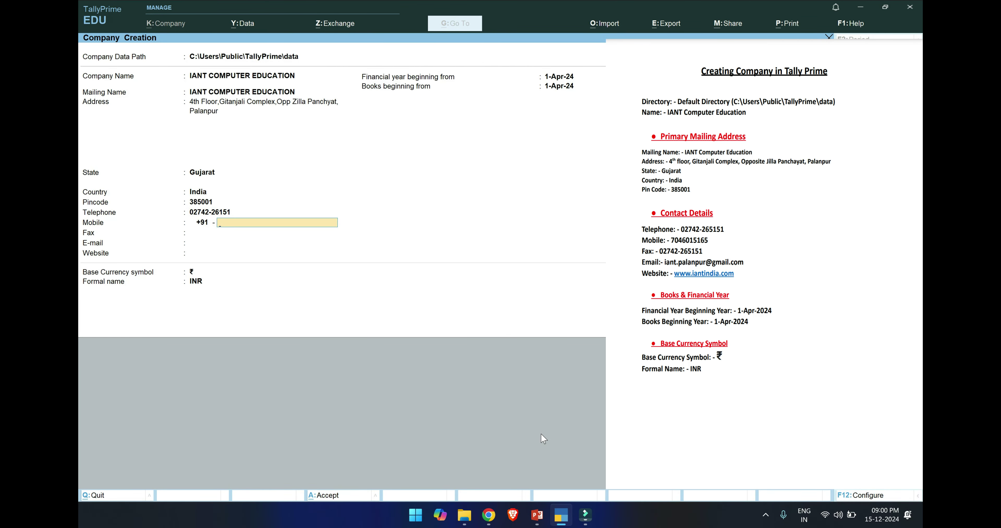
key("Return")
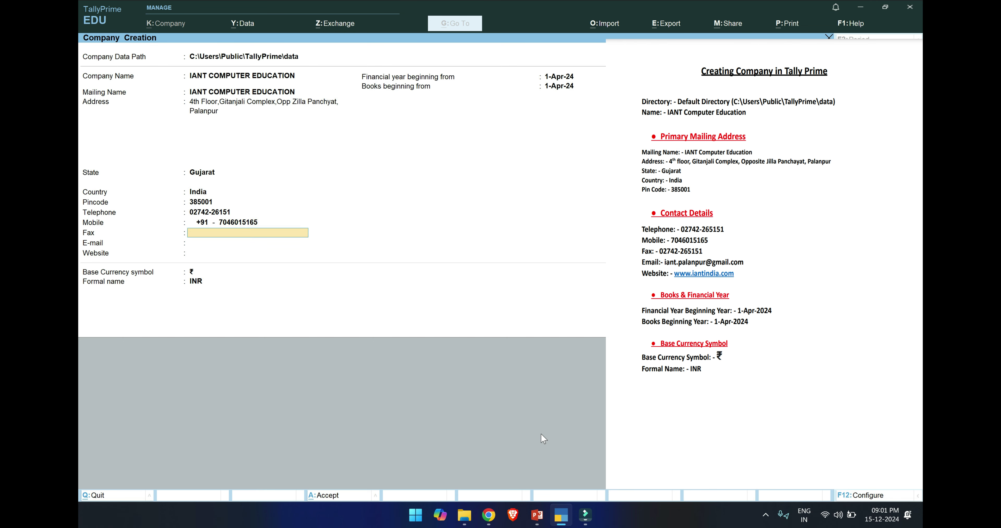
key("Return")
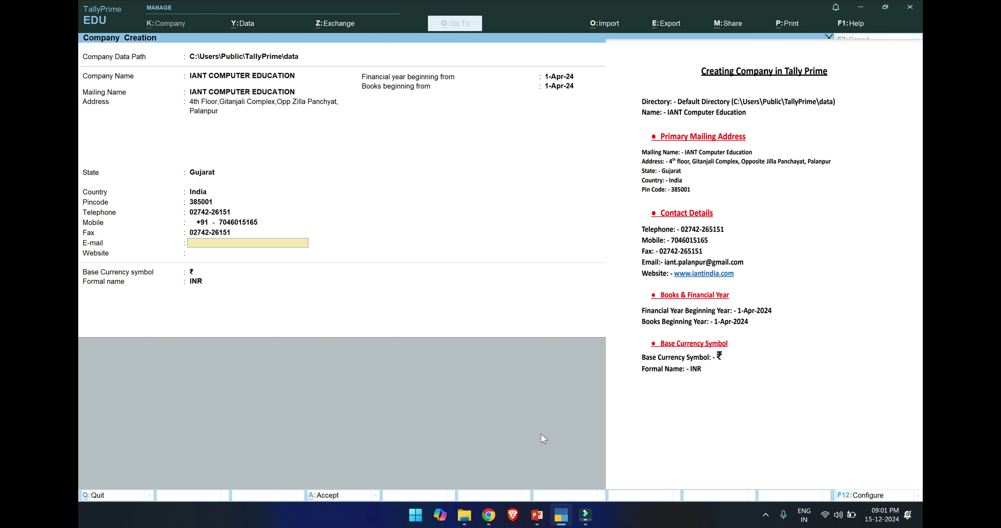
key("Return")
type("www")
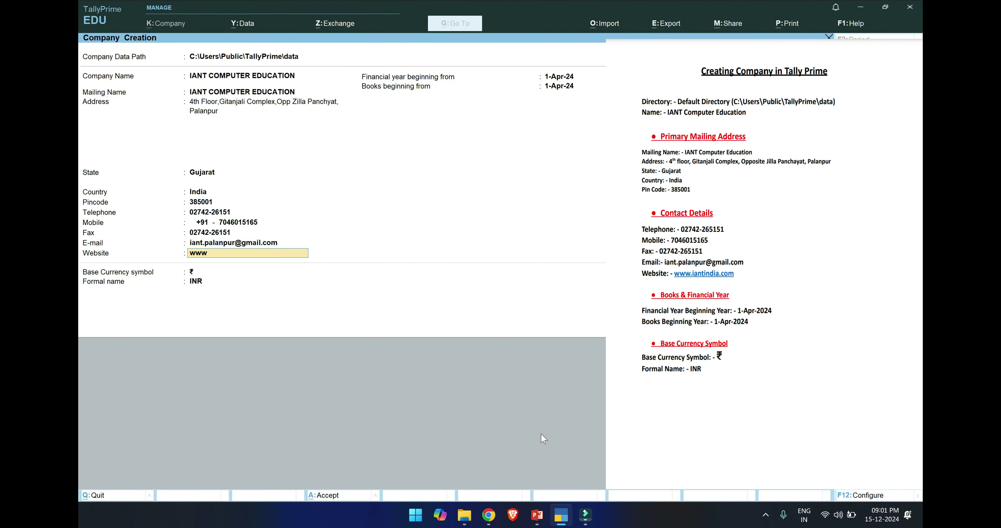
type(".iantincdia.com")
key("Return")
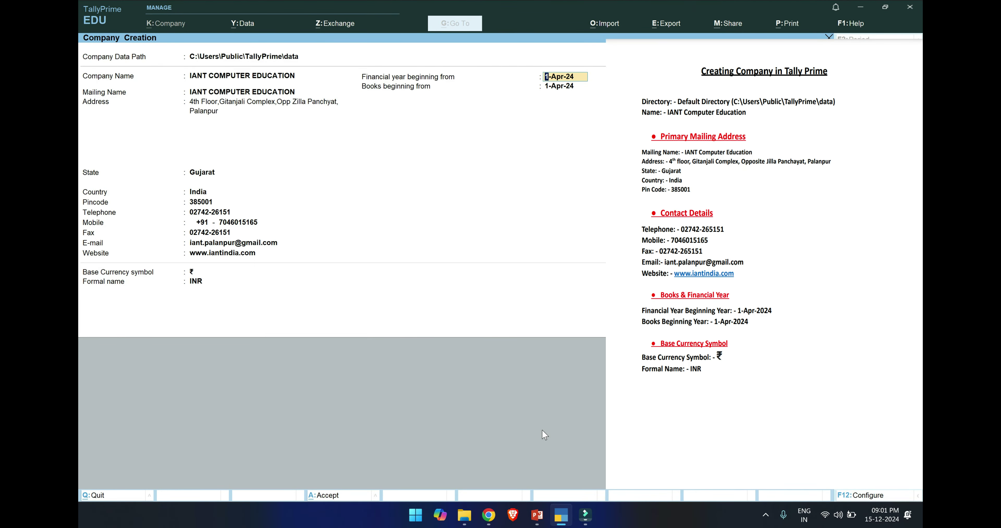
key("Return")
key("Return")
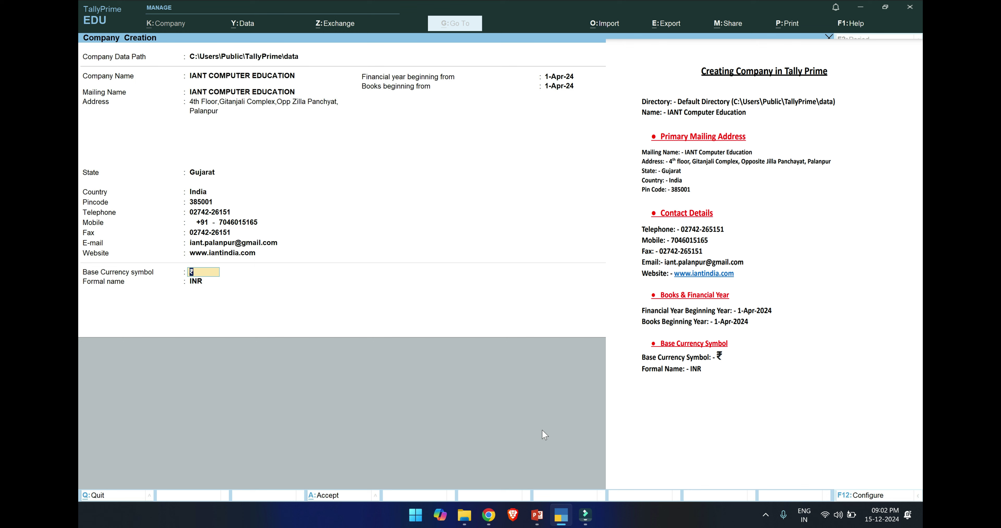
key("Return")
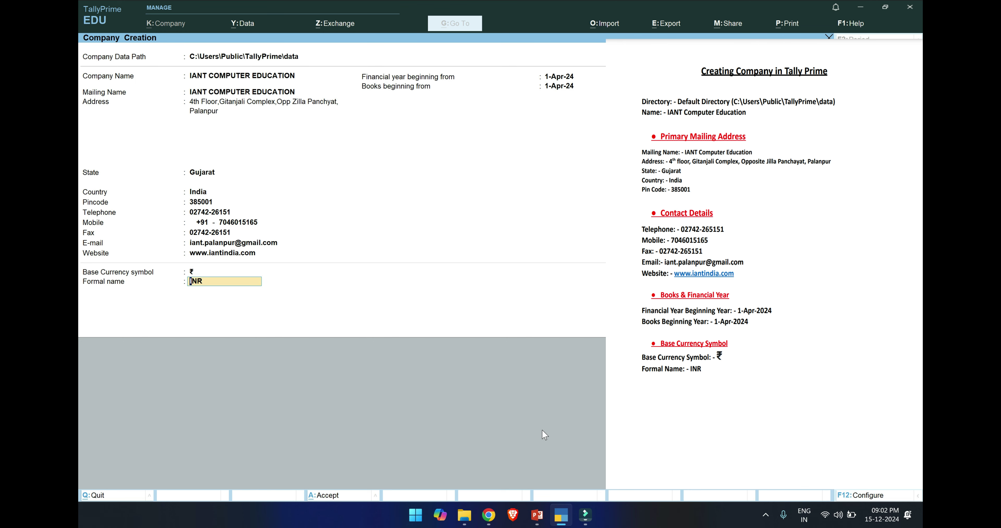
key("Return")
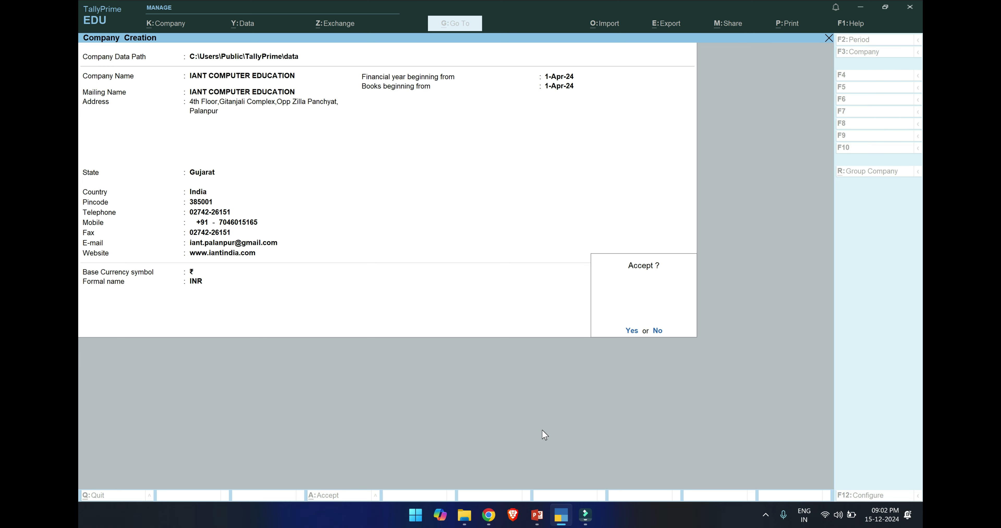
key("n")
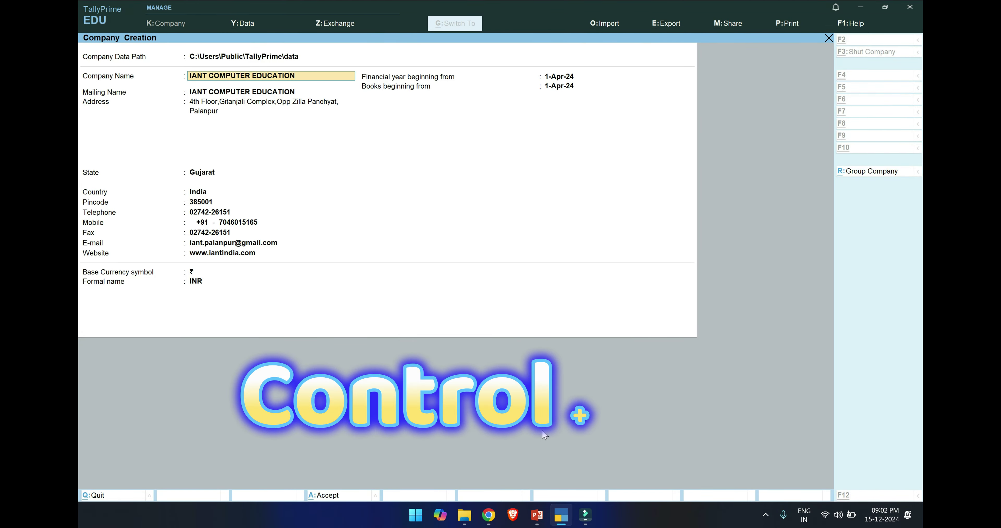
Save the company with Ctrl+A and accept the default features to reach Gateway of Tally.
key("ctrl+a")
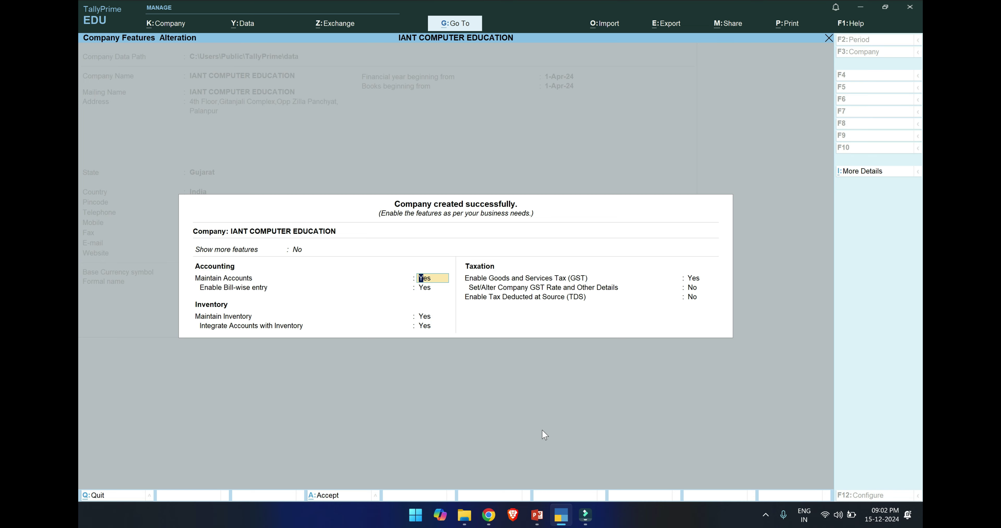
key("ctrl")
key("ctrl+a")
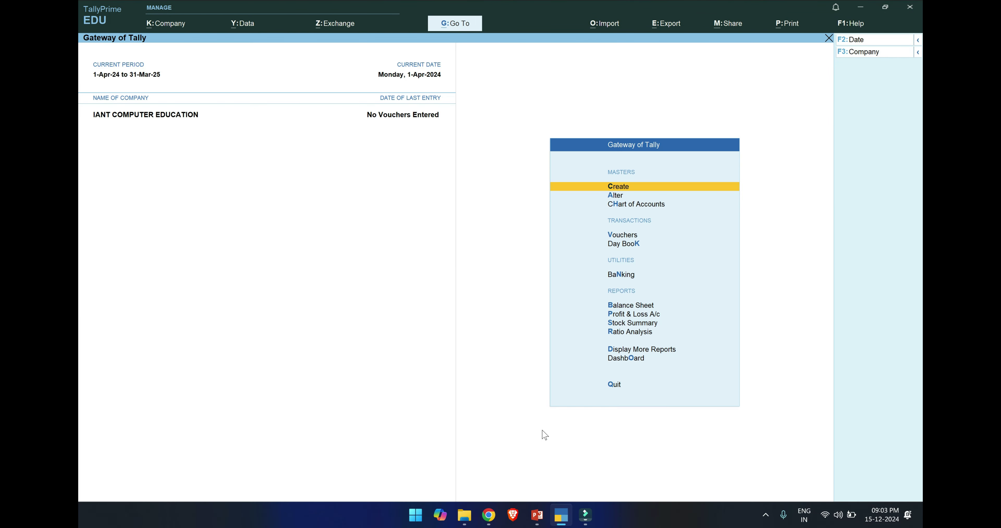